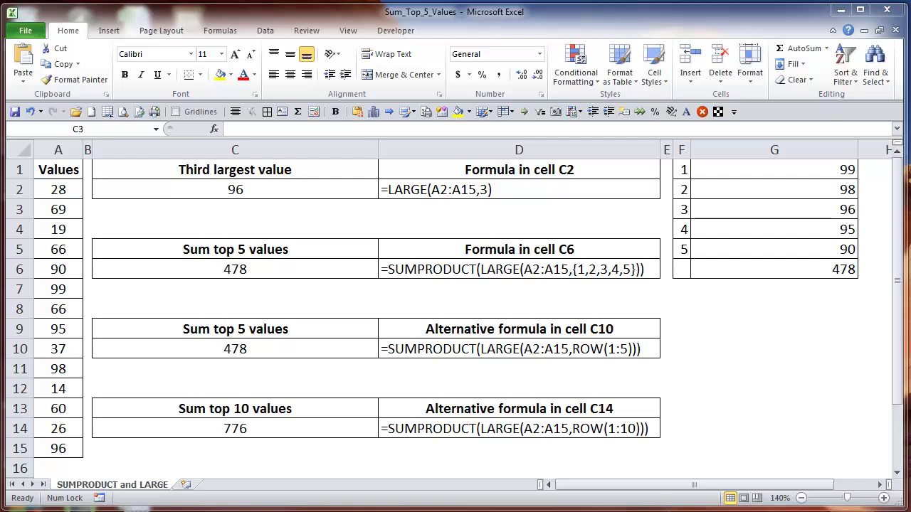
- Review the LARGE formulas in C2, G1 and G2, committing each unchanged
left_click(320, 189)
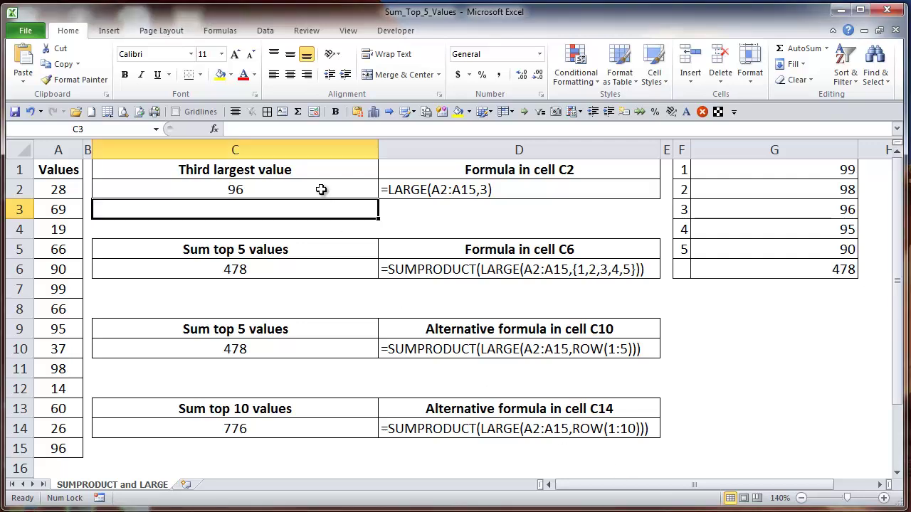
key("F2")
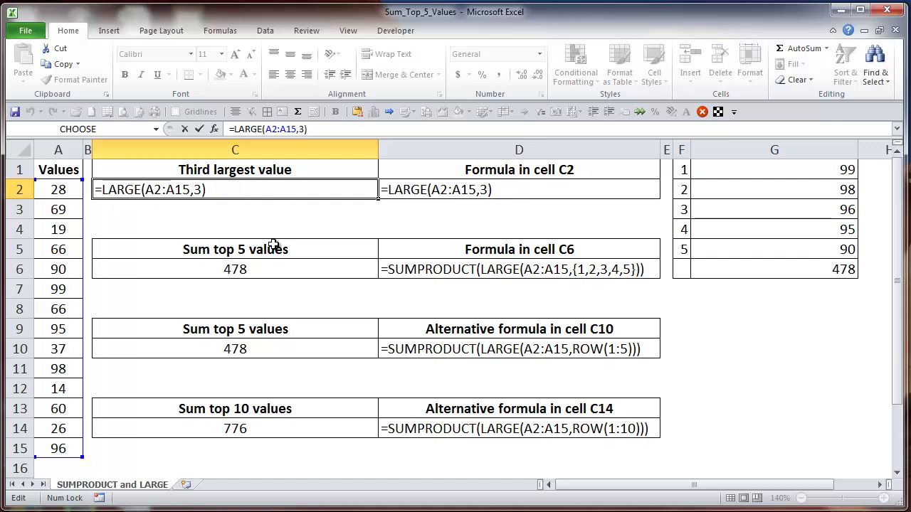
key("Return")
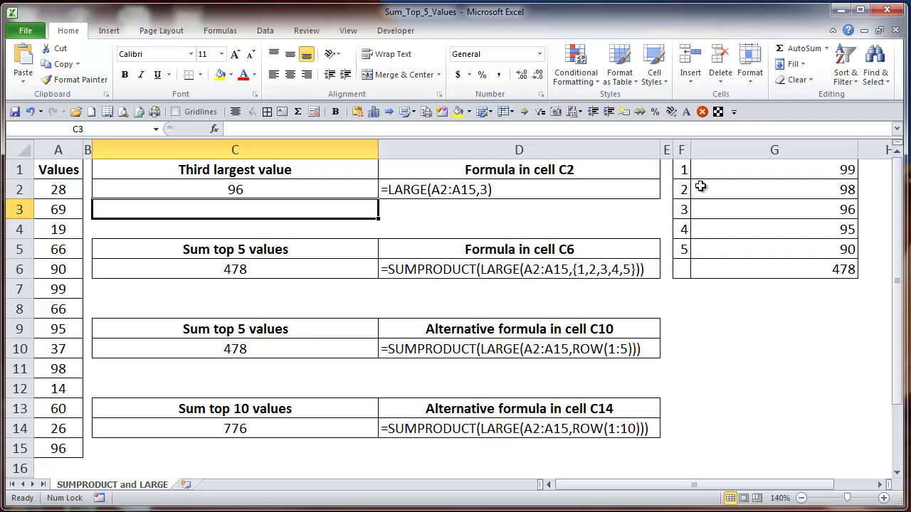
left_click(760, 174)
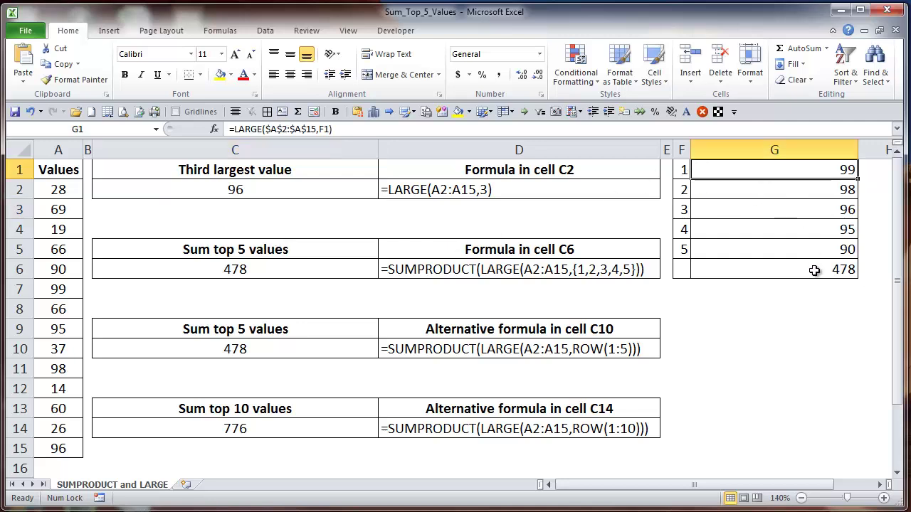
key("F2")
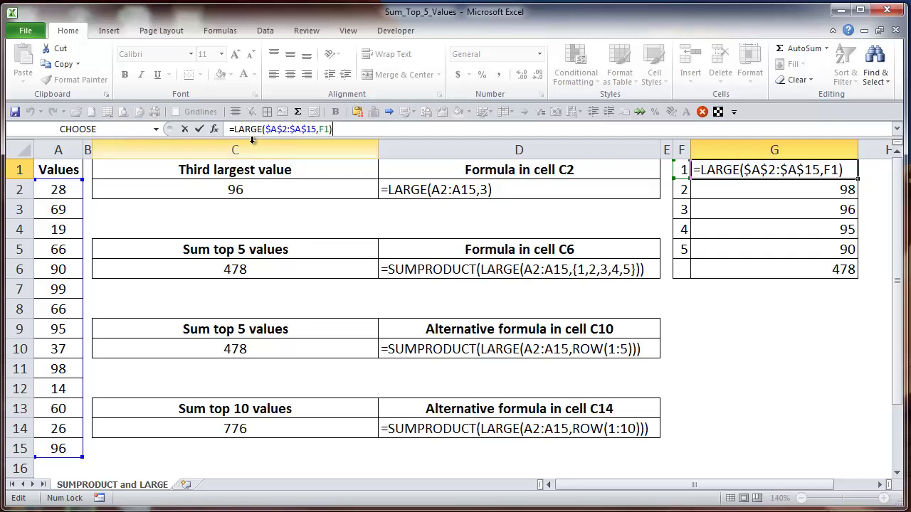
key("Return")
left_click(632, 130)
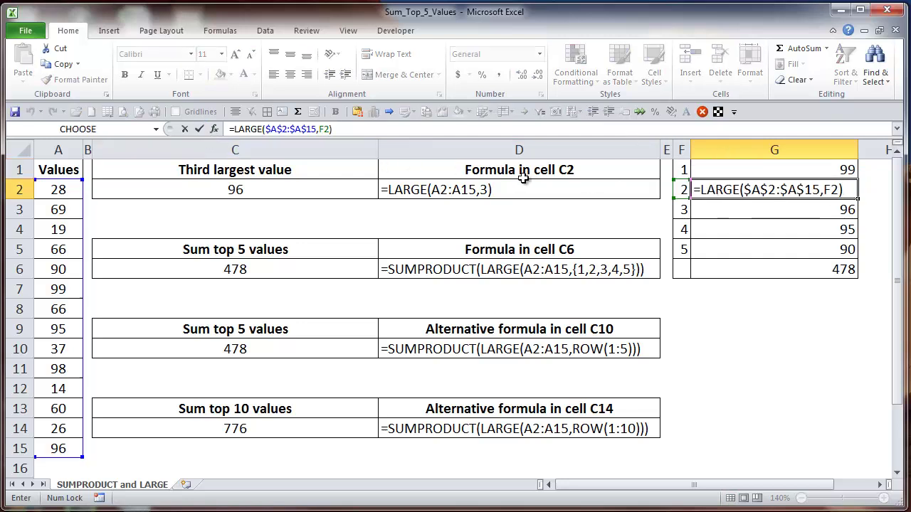
left_click(199, 129)
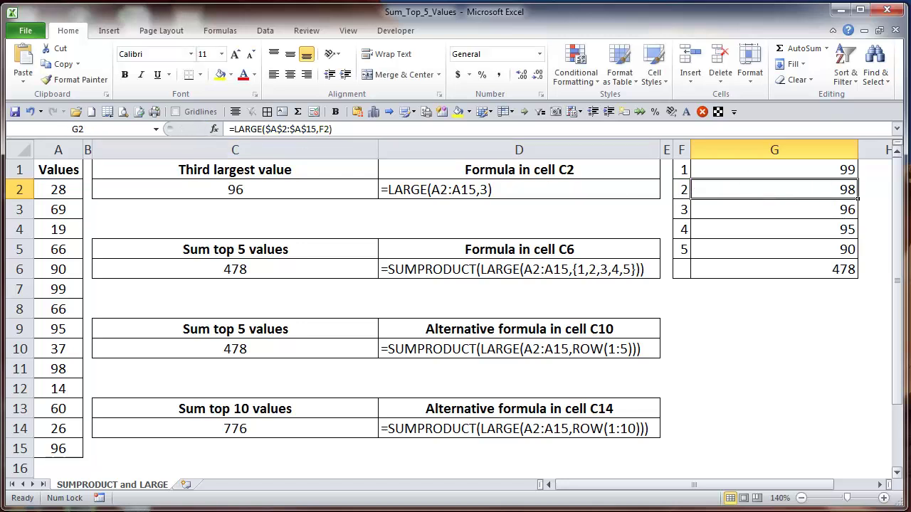
- Inspect the G1–G5 top-five values and the SUM total in G6, then select D6's formula text
left_click(843, 170)
left_click(844, 188)
left_click(846, 210)
left_click(845, 228)
left_click(845, 249)
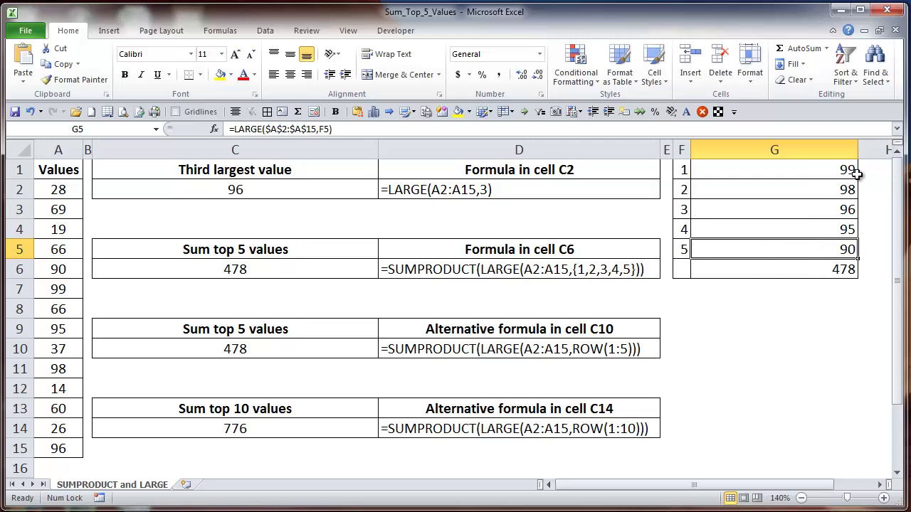
left_click(838, 275)
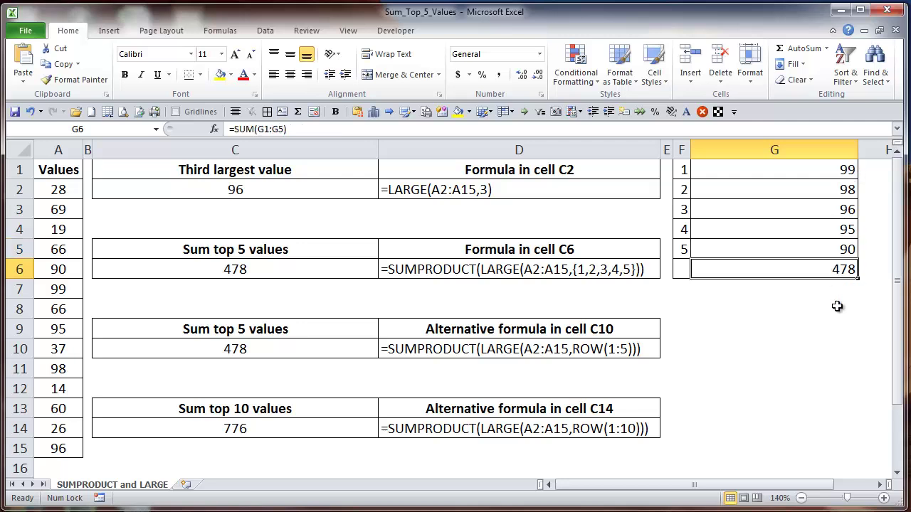
left_click_drag(824, 168, 822, 266)
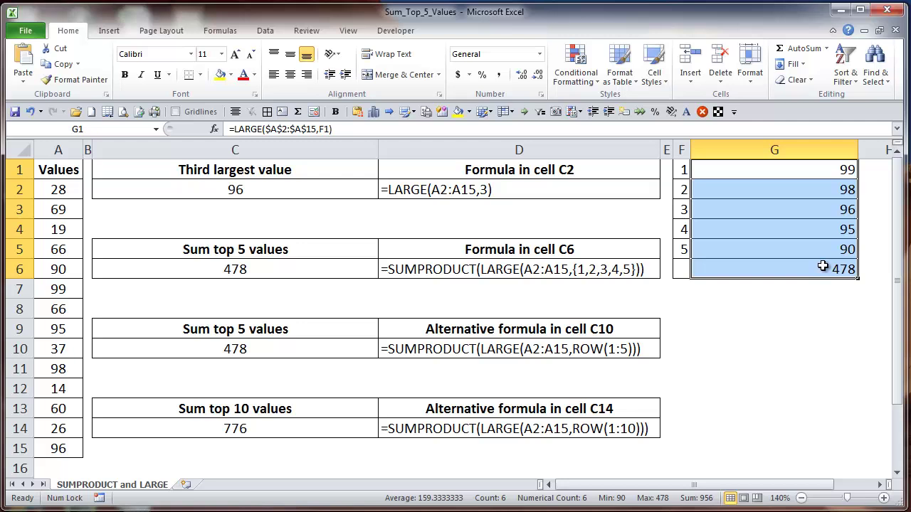
left_click(830, 268)
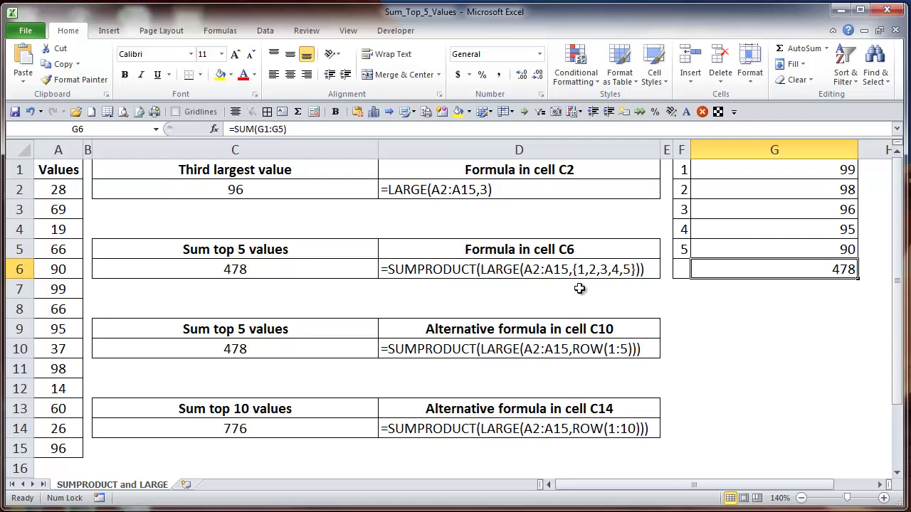
left_click(543, 270)
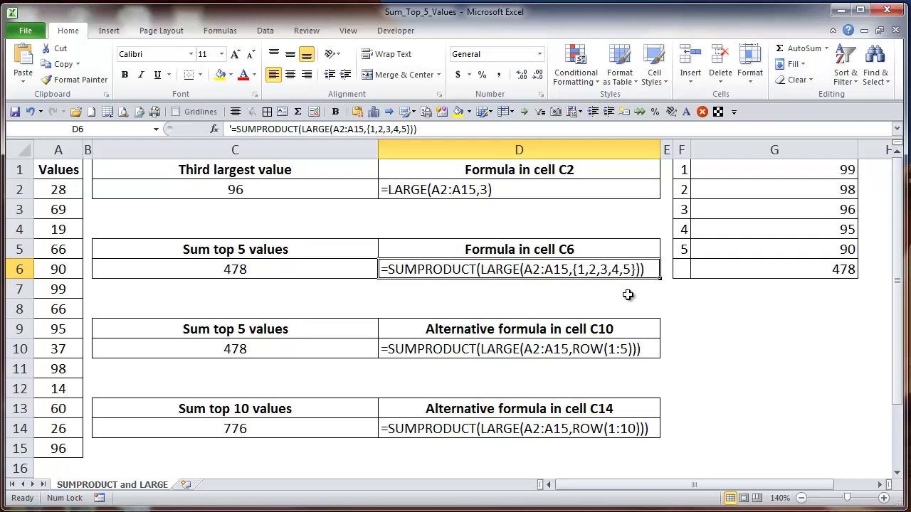
- Enter =ROW() in G9 so it shows 9, and verify the formula
left_click(787, 321)
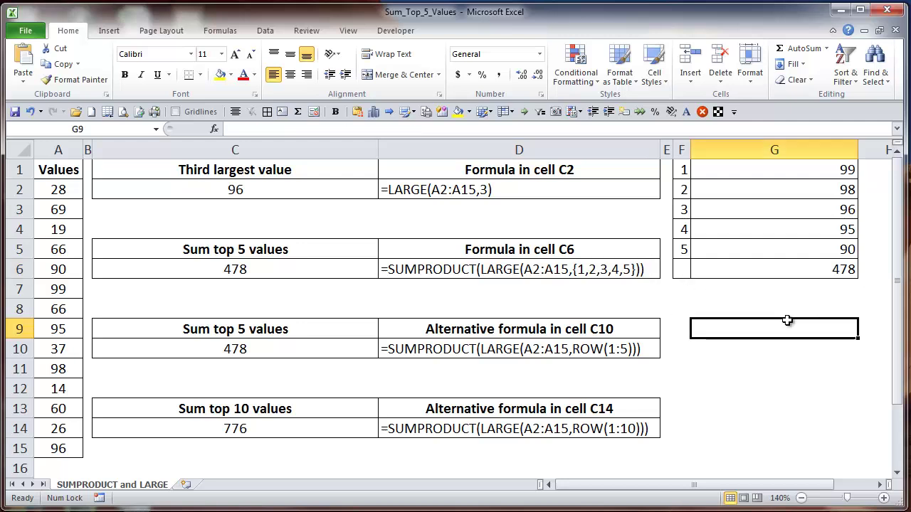
type("=r")
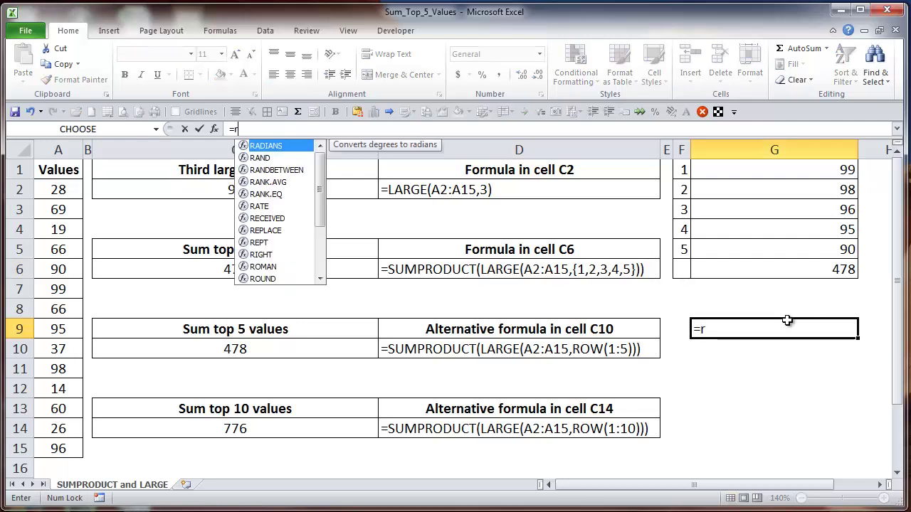
type("o")
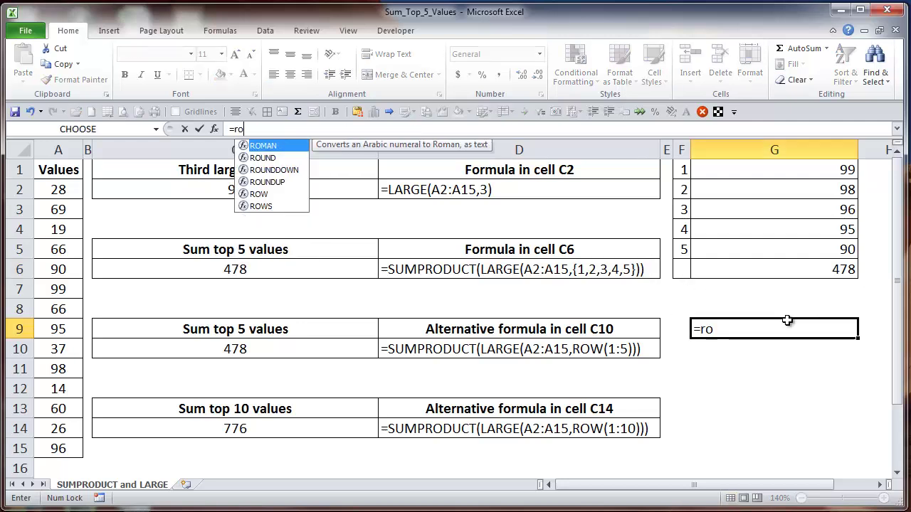
type("w()")
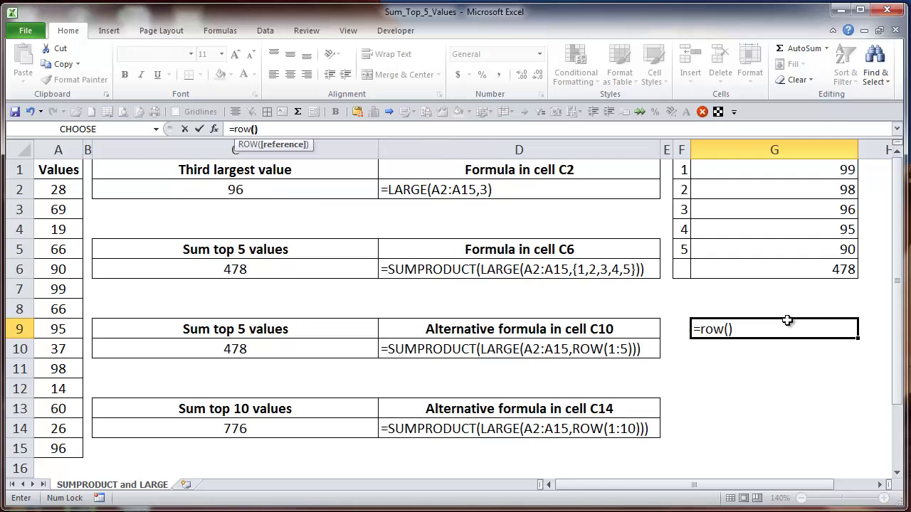
key("Return")
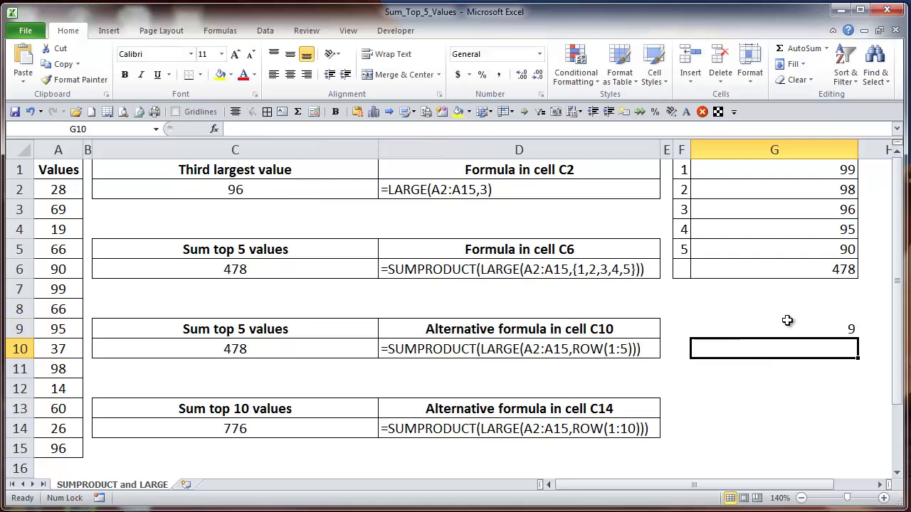
left_click(829, 330)
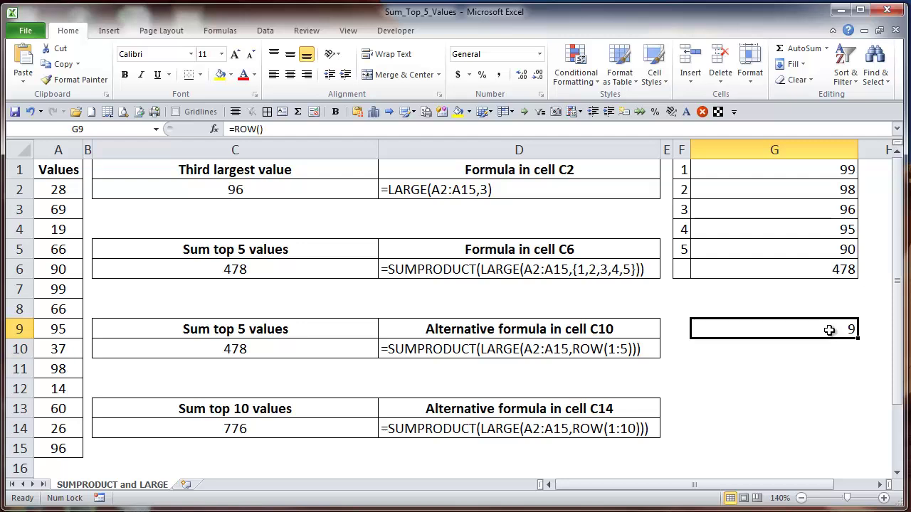
double_click(829, 329)
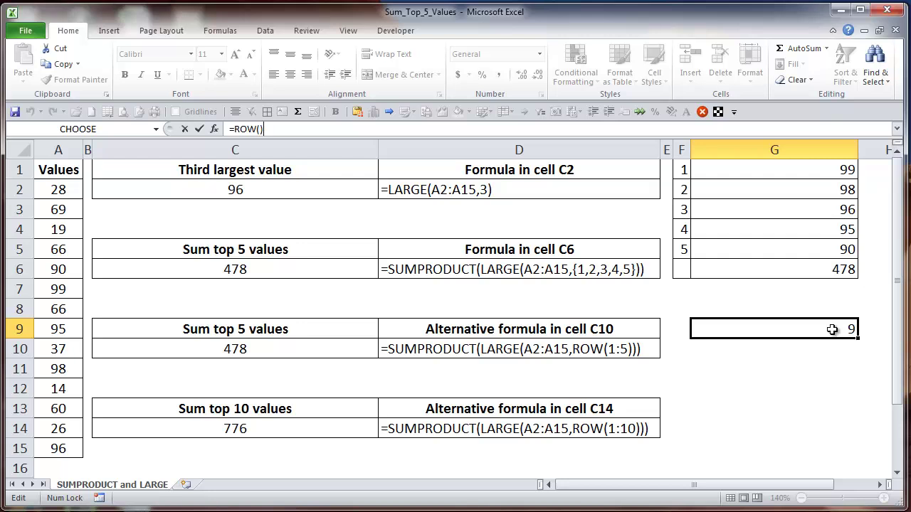
left_click(601, 352)
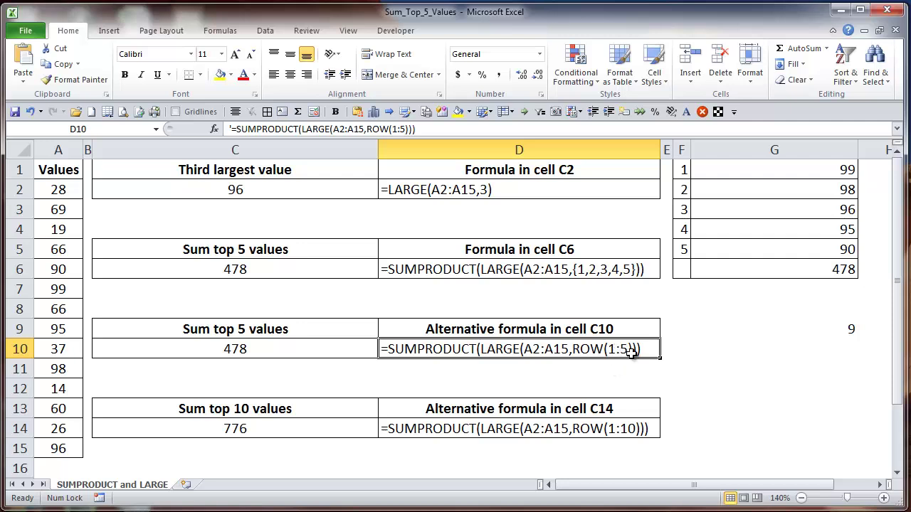
left_click(328, 348)
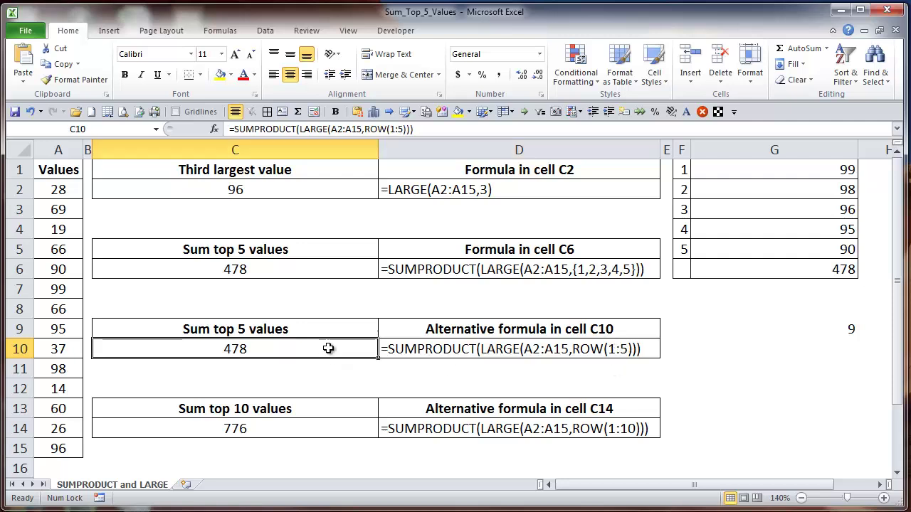
double_click(328, 348)
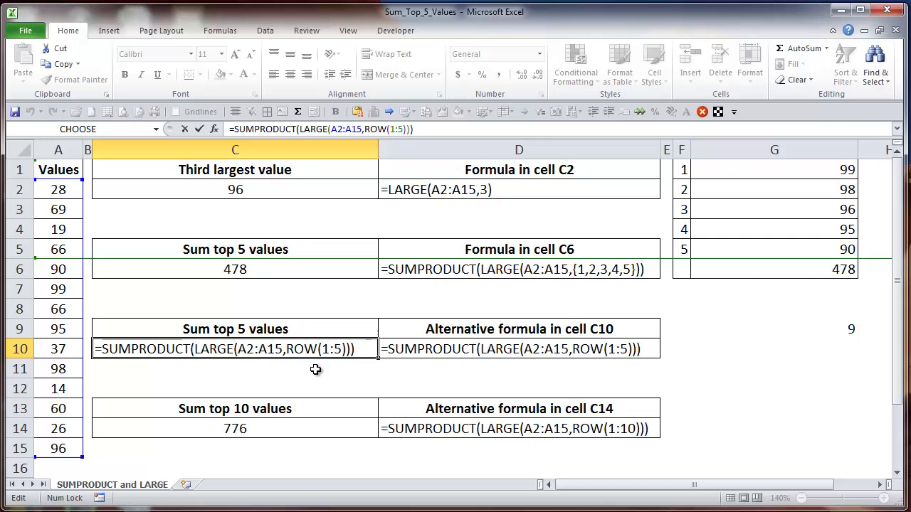
key("Return")
left_click(324, 344)
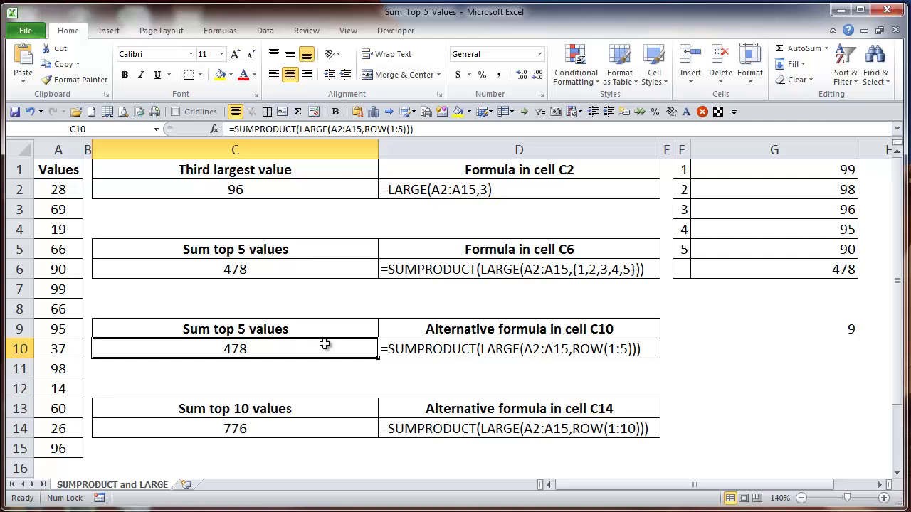
left_click(349, 426)
double_click(348, 426)
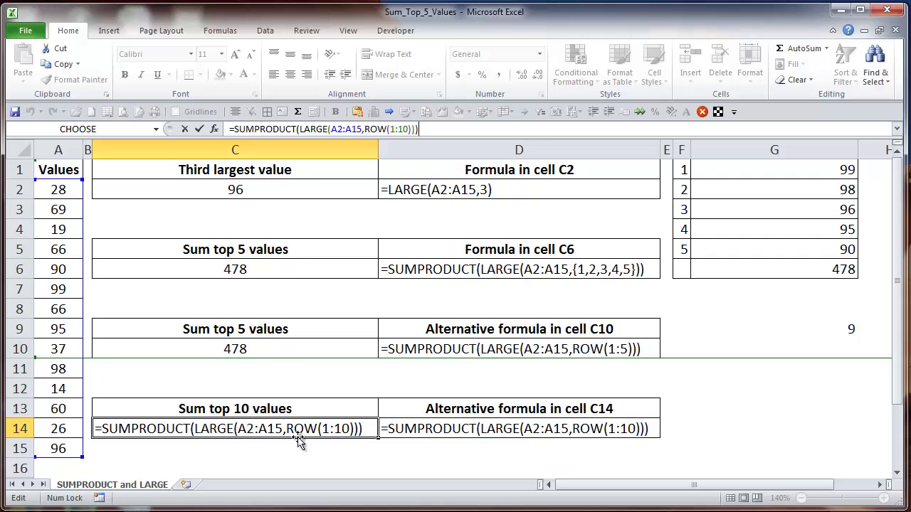
key("ctrl+Return")
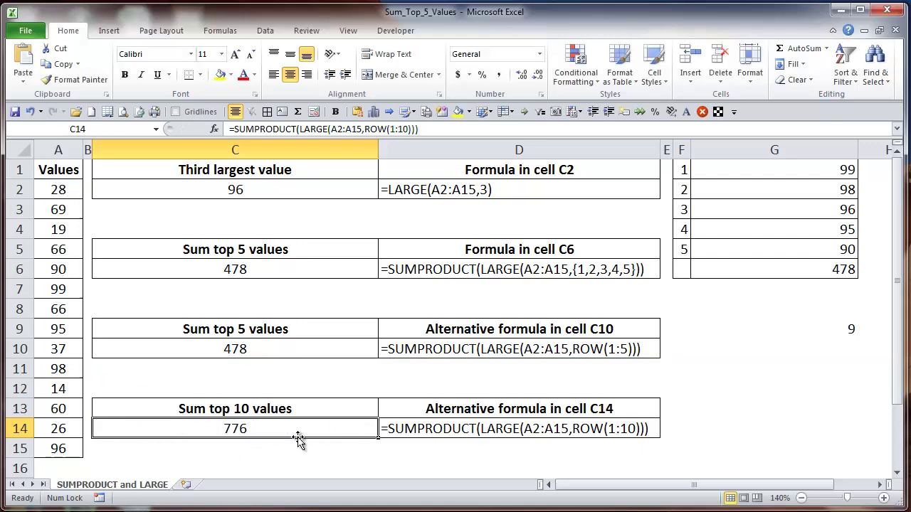